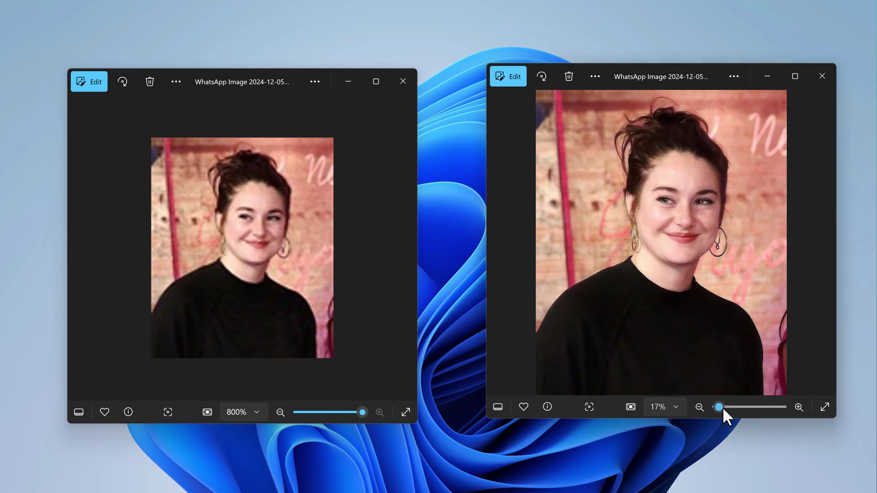
- Adjust the Photos zoom on the upscaled portrait, toddler and kingfisher to compare them against their originals
drag(723, 408, 718, 407)
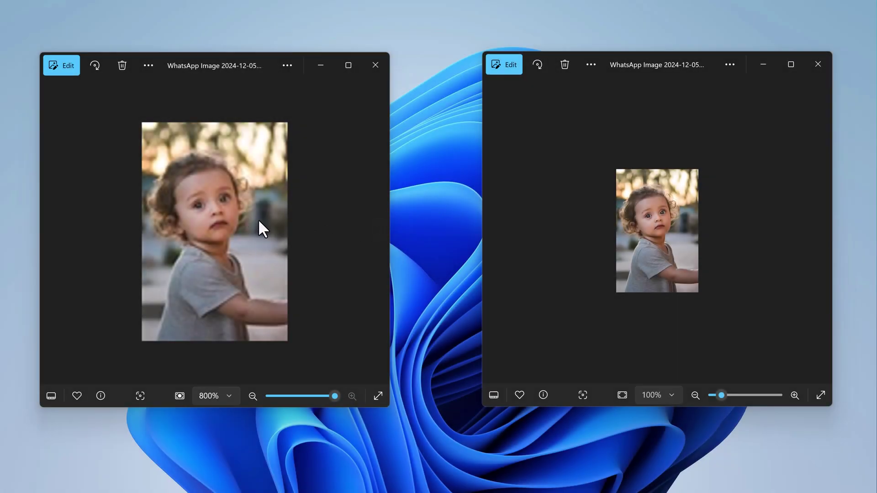
drag(739, 393, 732, 393)
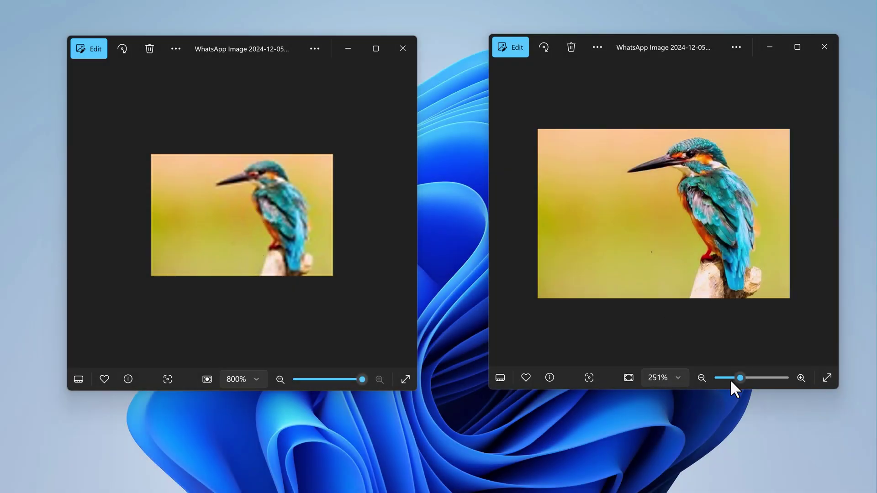
mouse_move(731, 381)
mouse_down()
mouse_move(768, 381)
mouse_move(725, 380)
mouse_move(738, 379)
mouse_up()
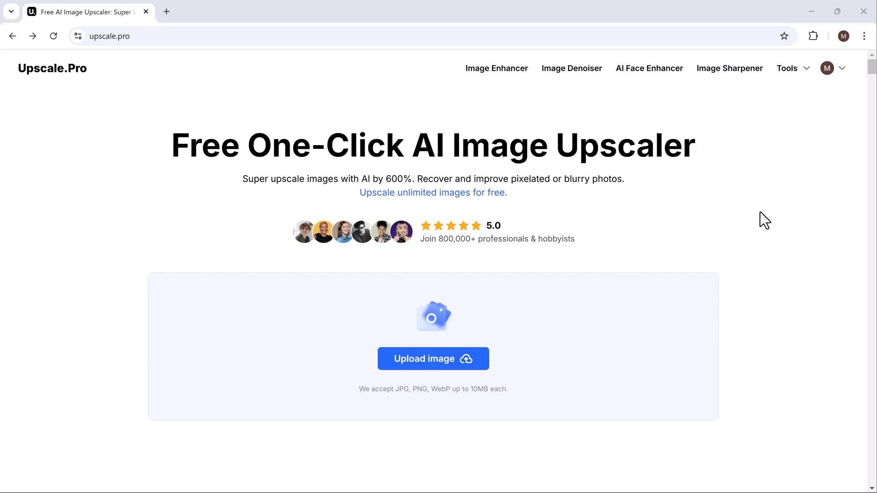
- Scroll down to the 'AI Upscale Up to 1 Gigapixel' autumn forest before/after demo
drag(873, 72, 874, 90)
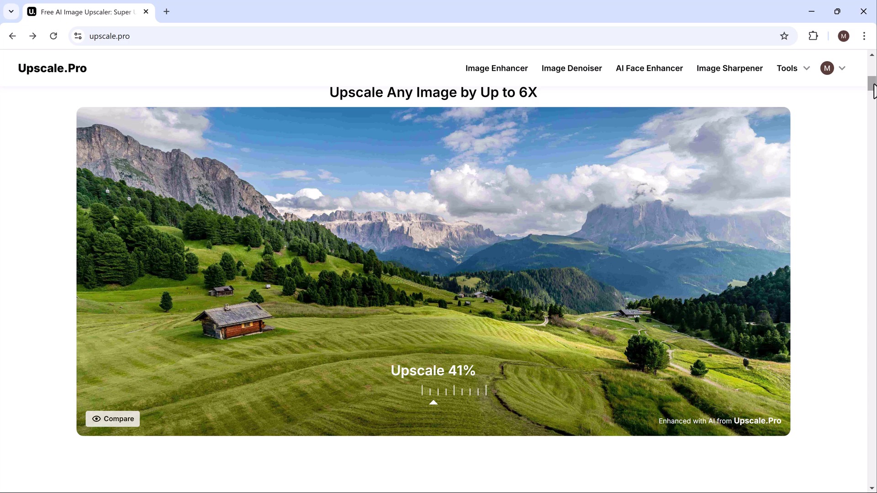
drag(873, 96, 874, 154)
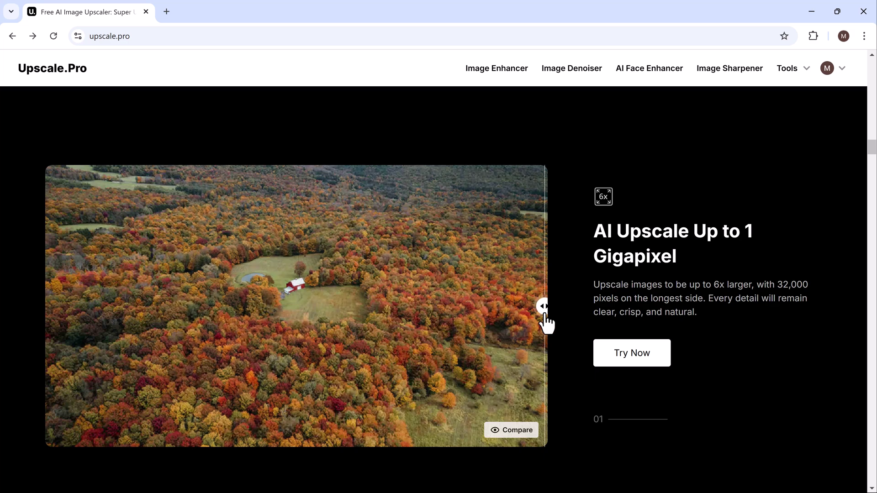
- View the forest demo in full-window Compare, exit it, and scroll down to the lion sharpener example
click(508, 434)
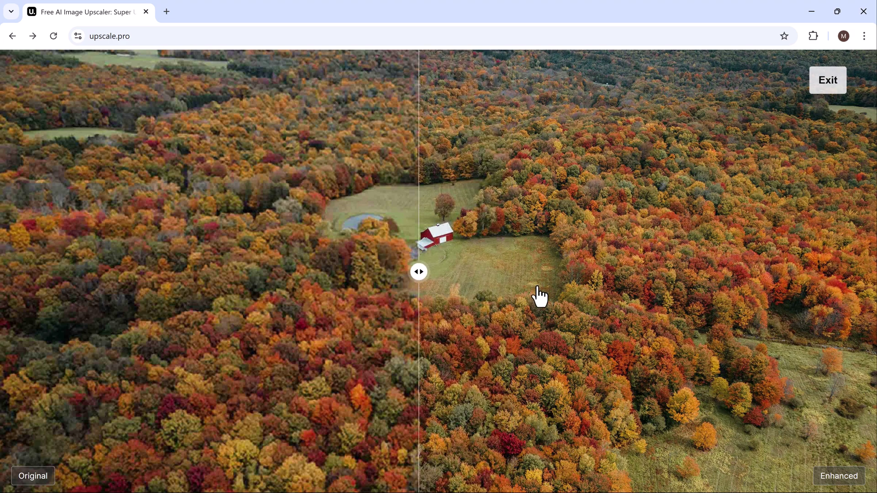
click(825, 86)
scroll(695, 280, down, 3)
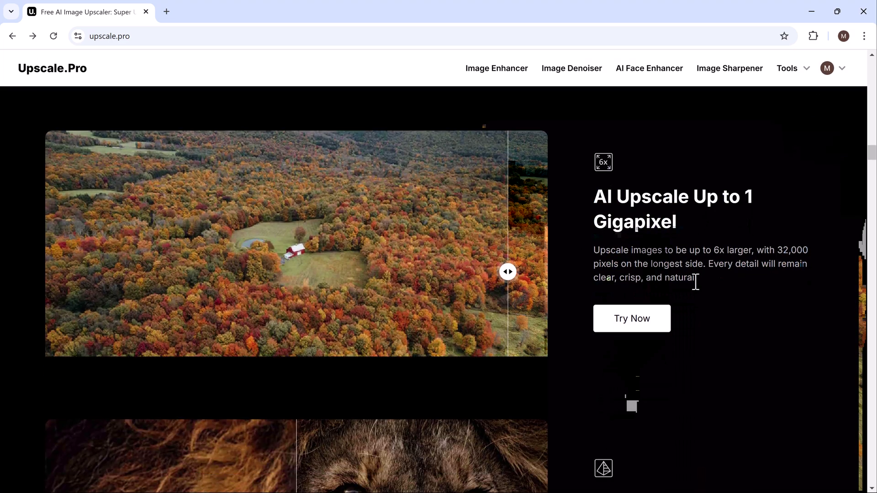
scroll(695, 282, down, 2)
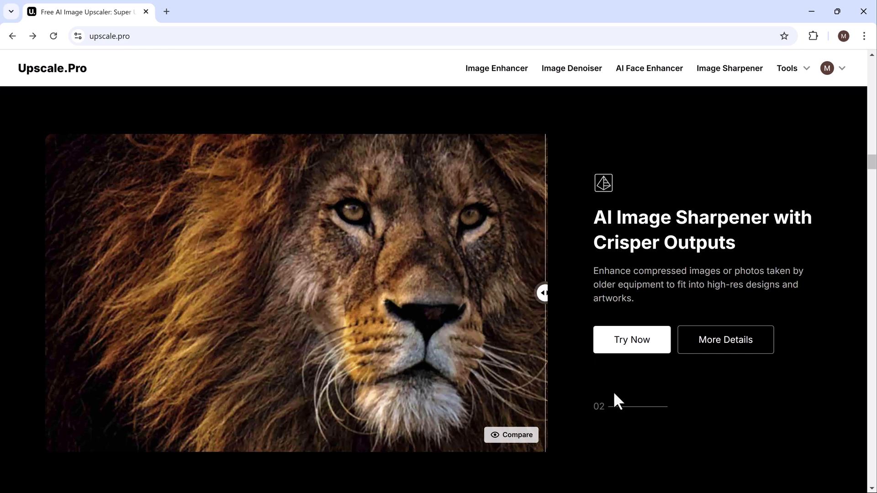
- Scroll past the denoiser, old photo, night scene and anime demos, then back up to the upload box
scroll(776, 311, down, 7)
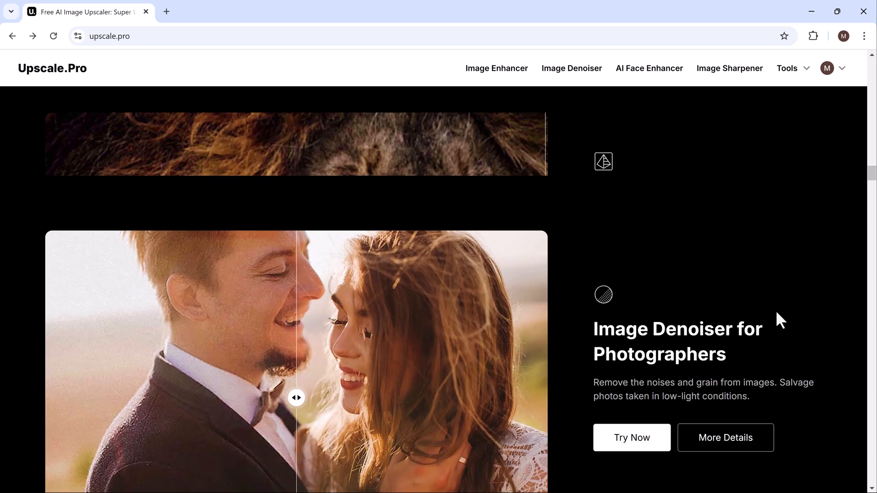
scroll(777, 312, down, 2)
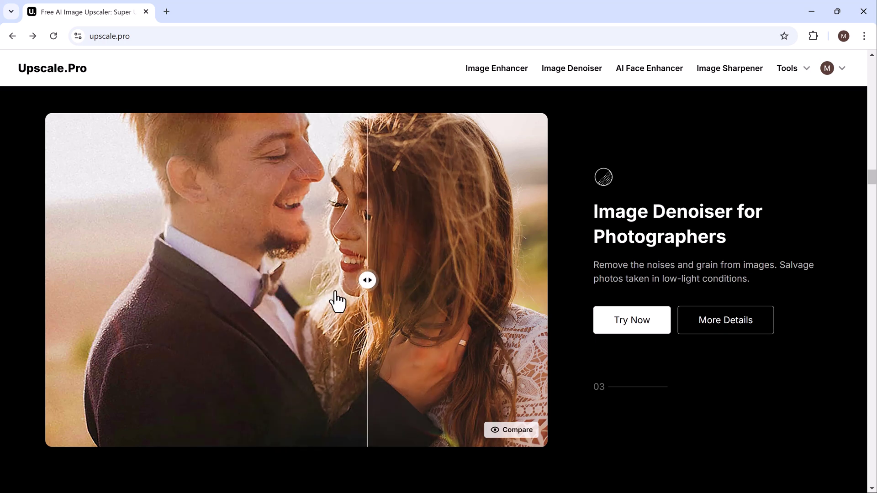
scroll(725, 385, down, 5)
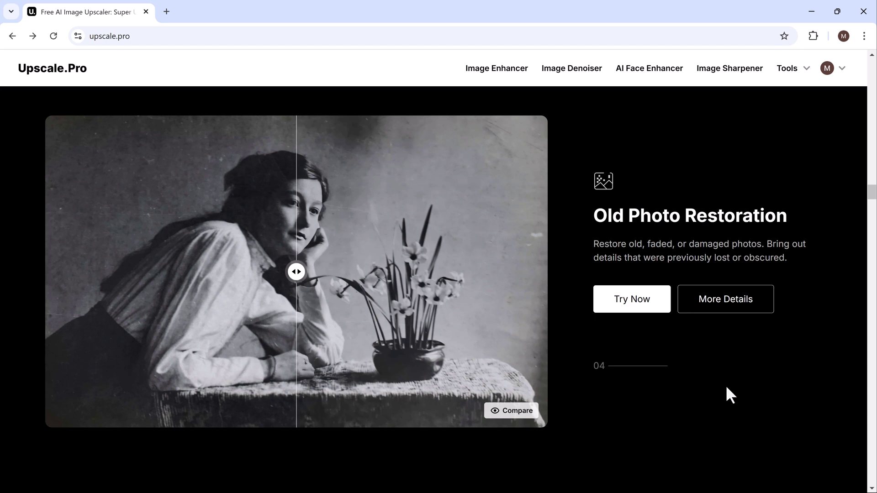
scroll(727, 387, down, 5)
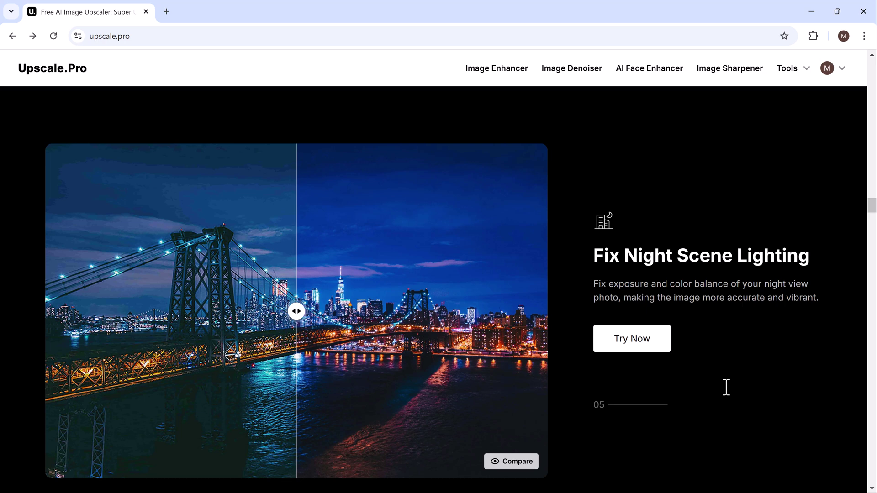
scroll(729, 395, down, 1)
scroll(727, 388, down, 2)
scroll(727, 388, up, 3)
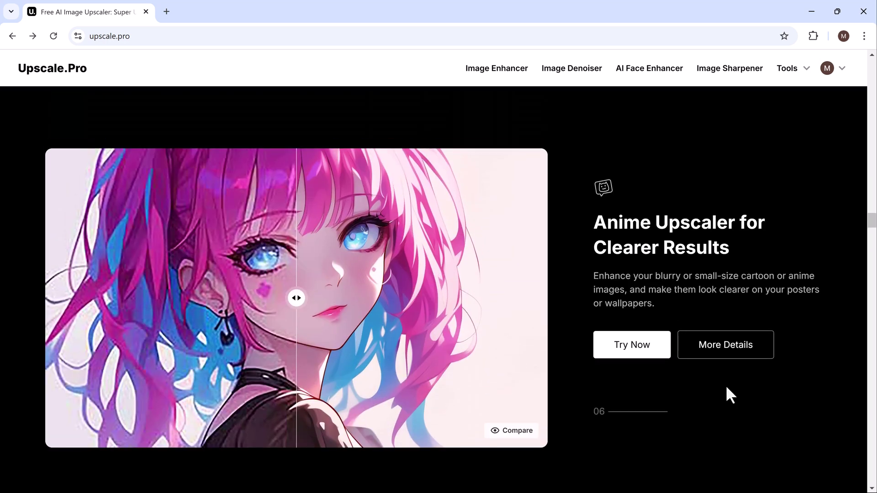
scroll(726, 385, up, 15)
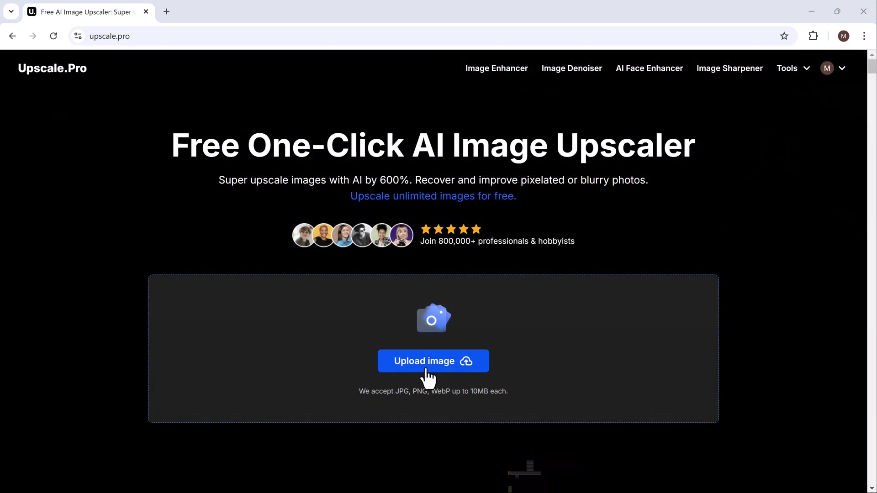
- Upload the portrait photo to Upscale.Pro
click(426, 371)
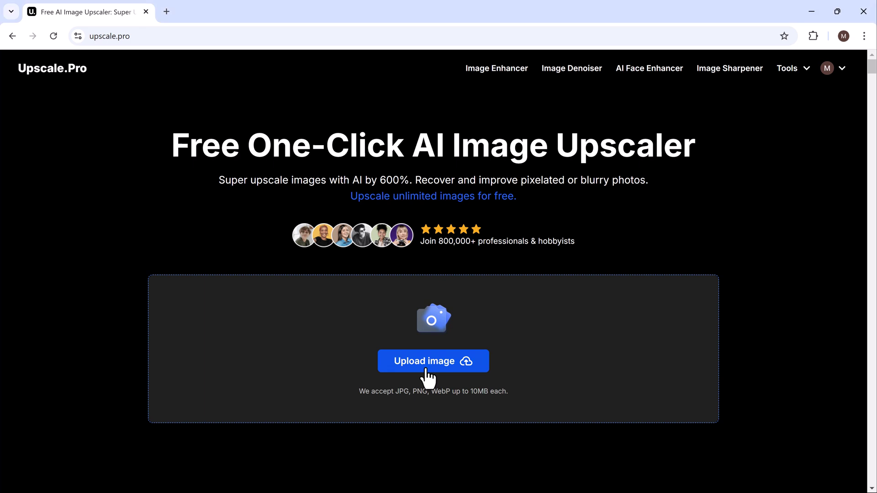
click(427, 371)
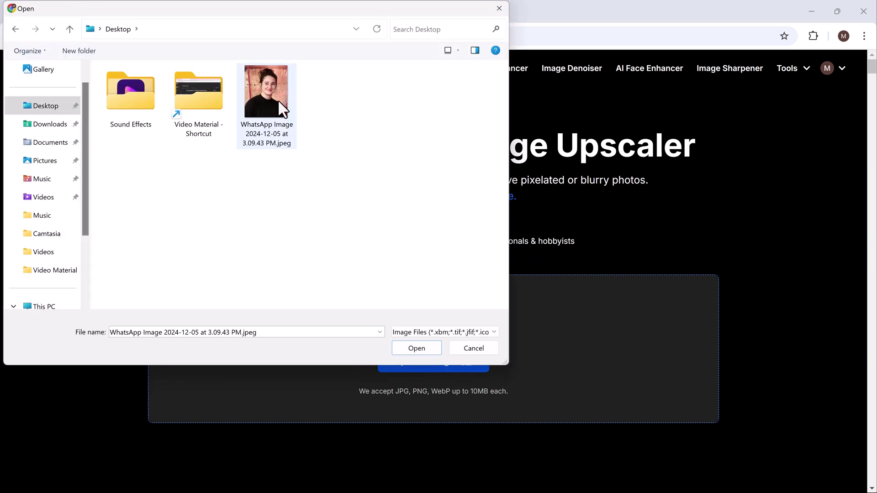
click(279, 102)
double_click(278, 100)
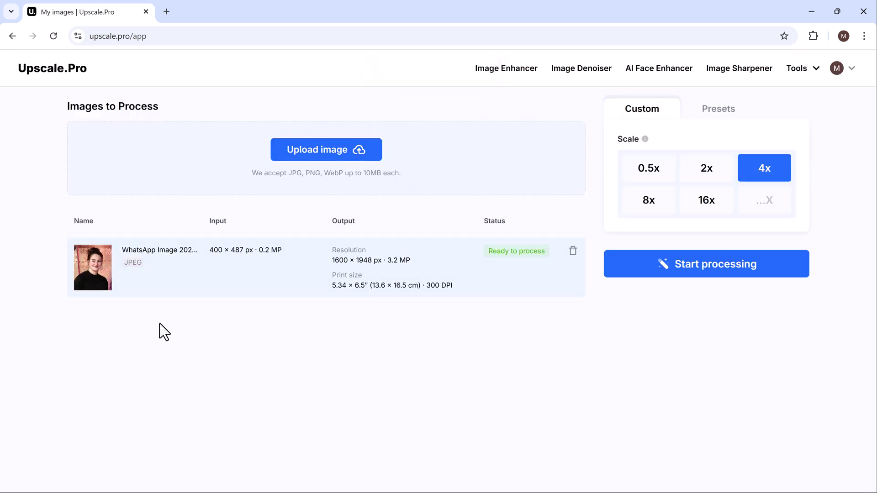
- Upscale the portrait at 4x to 1600 × 1948 px and open its before/after preview
click(646, 183)
click(726, 173)
click(764, 178)
click(643, 208)
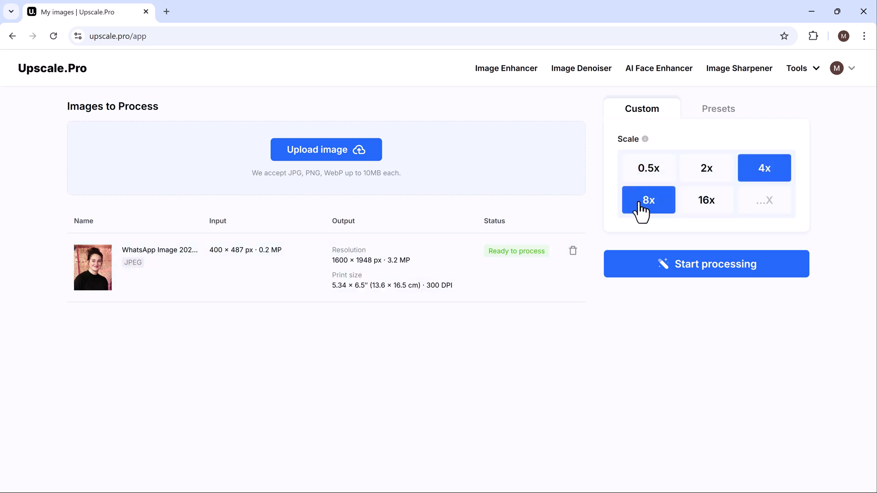
click(712, 209)
click(754, 176)
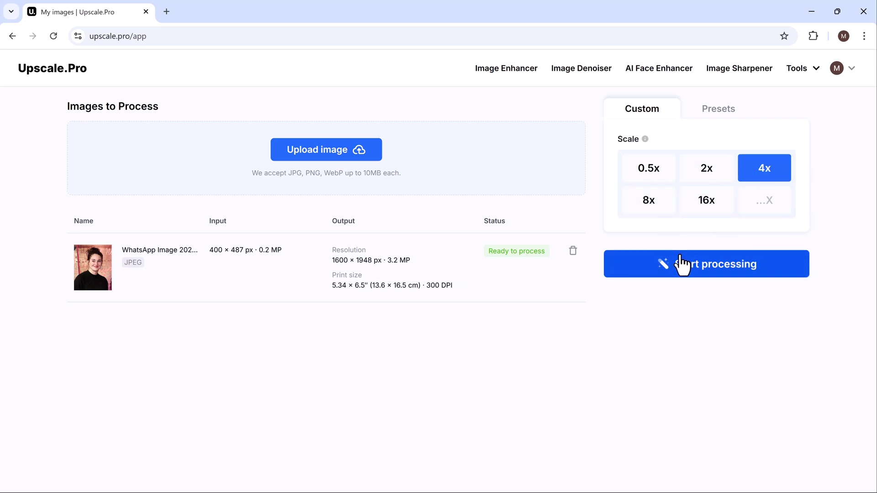
click(711, 271)
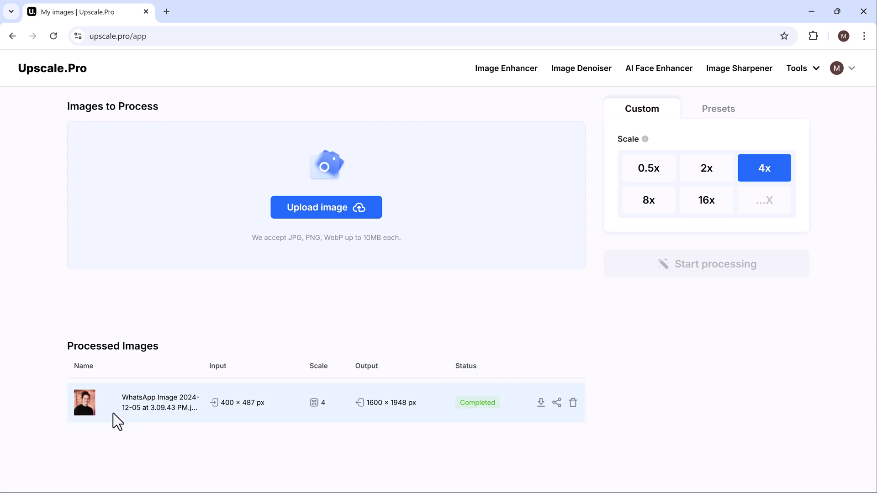
click(85, 408)
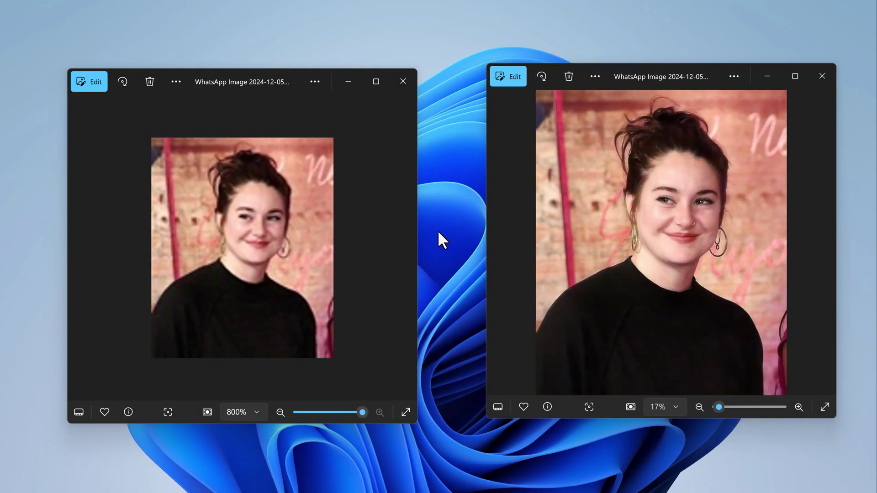
- Shrink the upscaled portrait to fit the right Photos window for side-by-side comparison
drag(719, 408, 717, 407)
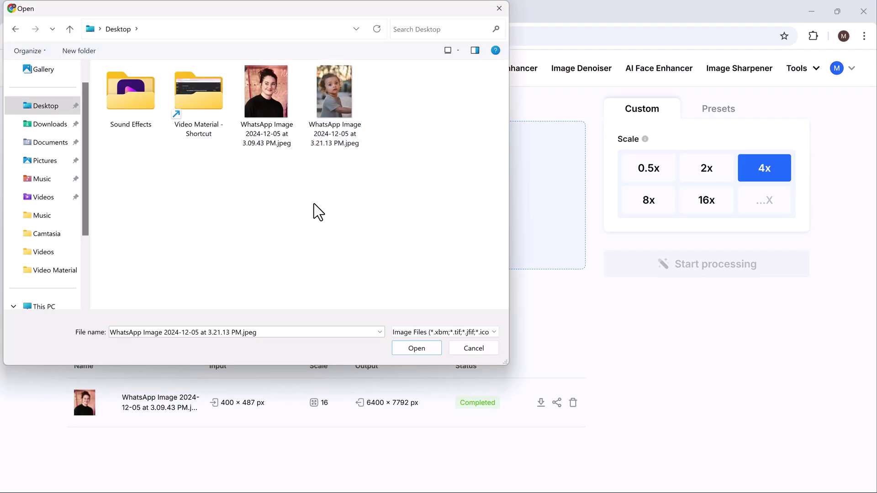
- Upload the toddler photo and upscale it 16x from 360 × 540 to 5760 × 8640 px
double_click(351, 108)
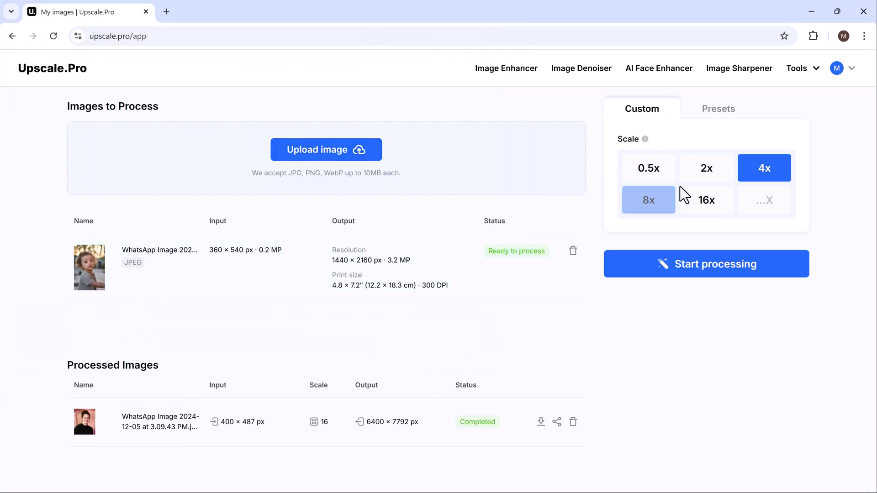
click(690, 208)
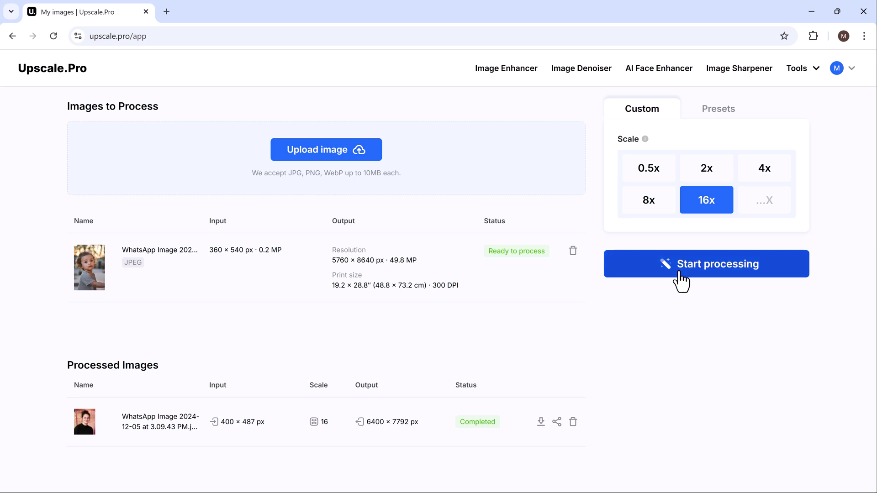
click(681, 270)
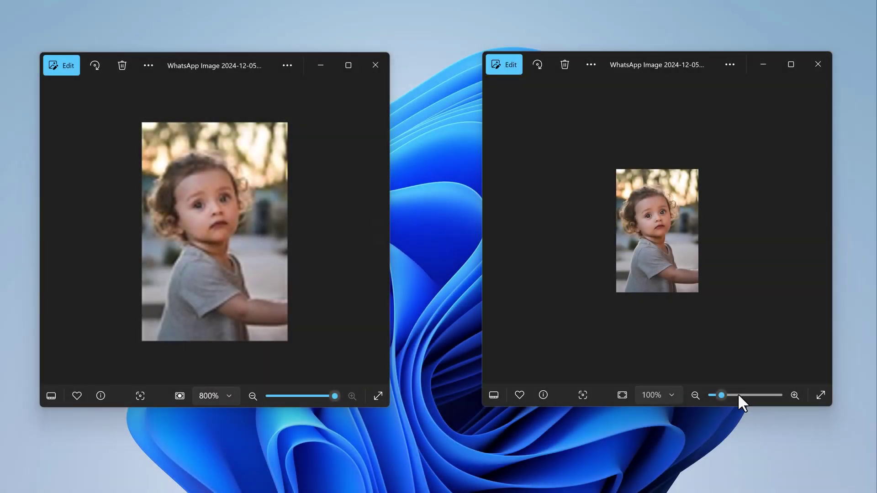
scroll(737, 394, up, 5)
scroll(731, 394, down, 2)
scroll(729, 394, up, 1)
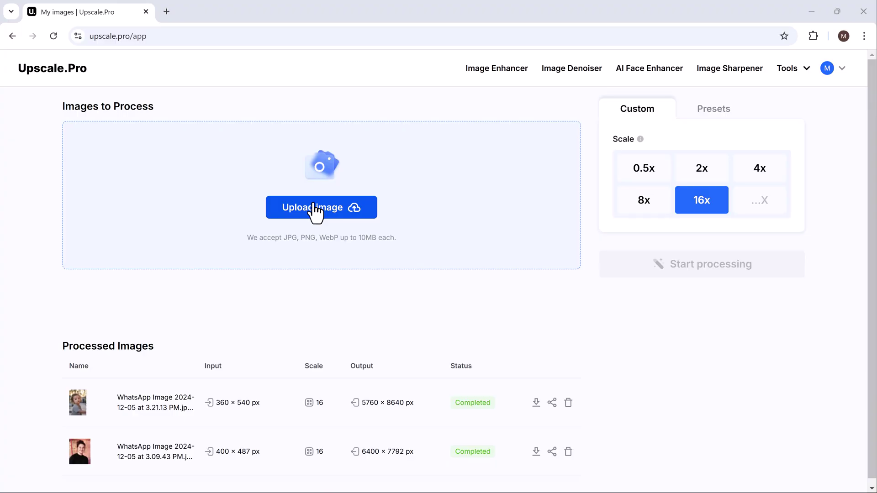
- Upload the kingfisher photo and upscale it 16x to 7040 × 4736 px
click(314, 211)
click(399, 103)
double_click(399, 102)
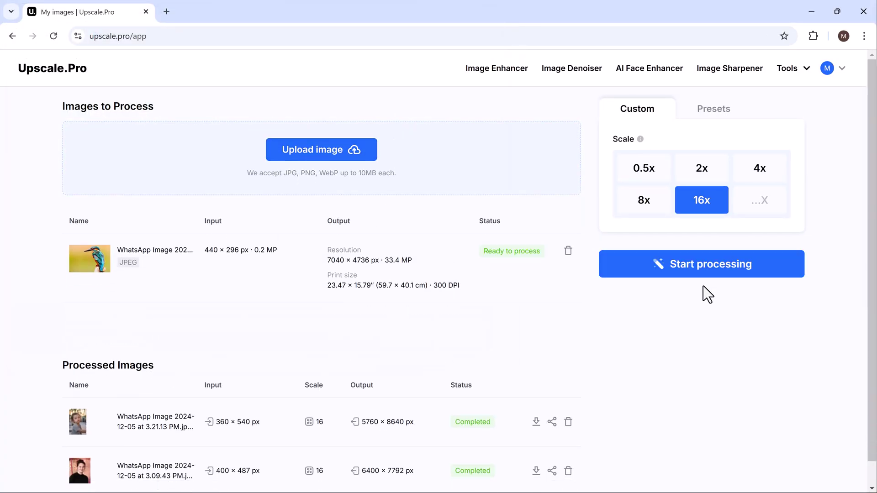
click(695, 259)
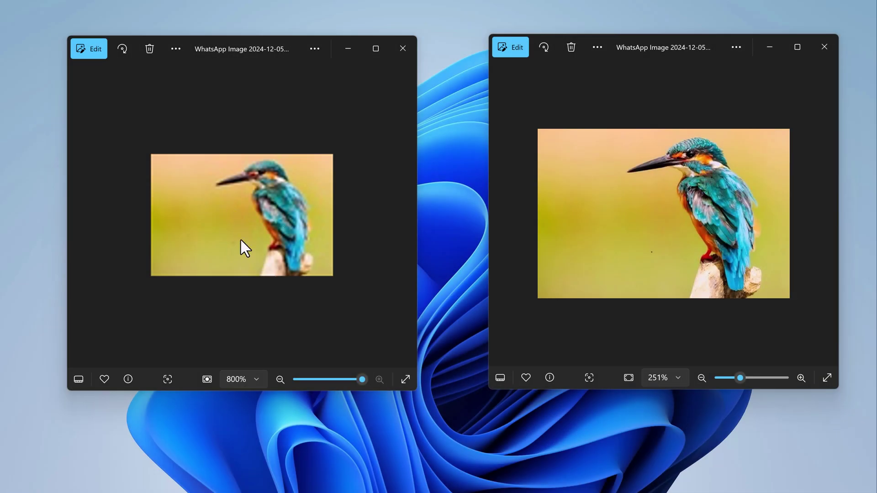
- Zoom the 16x kingfisher in and out in Photos to compare it with the 440 × 296 original
drag(714, 379, 738, 380)
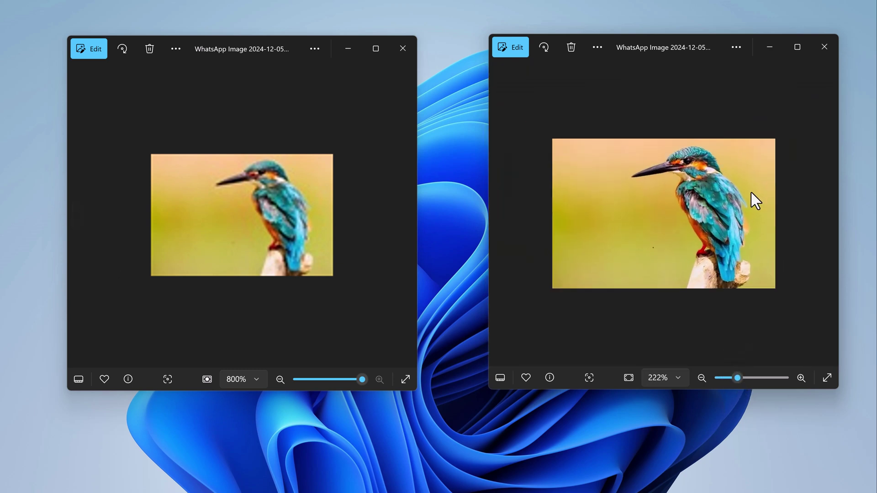